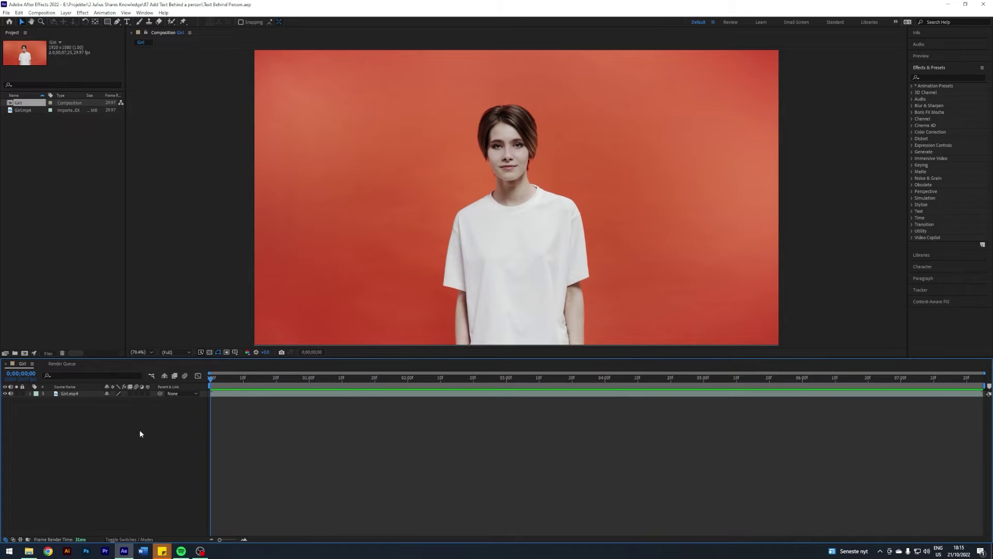
Preview the Girl.mp4 clip, then return to a frame near the start
key("space")
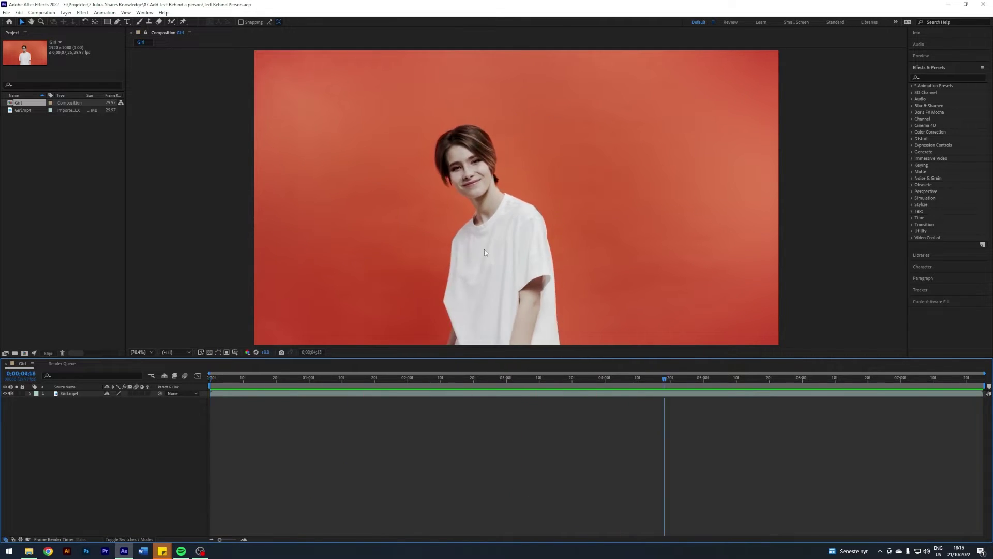
key("space")
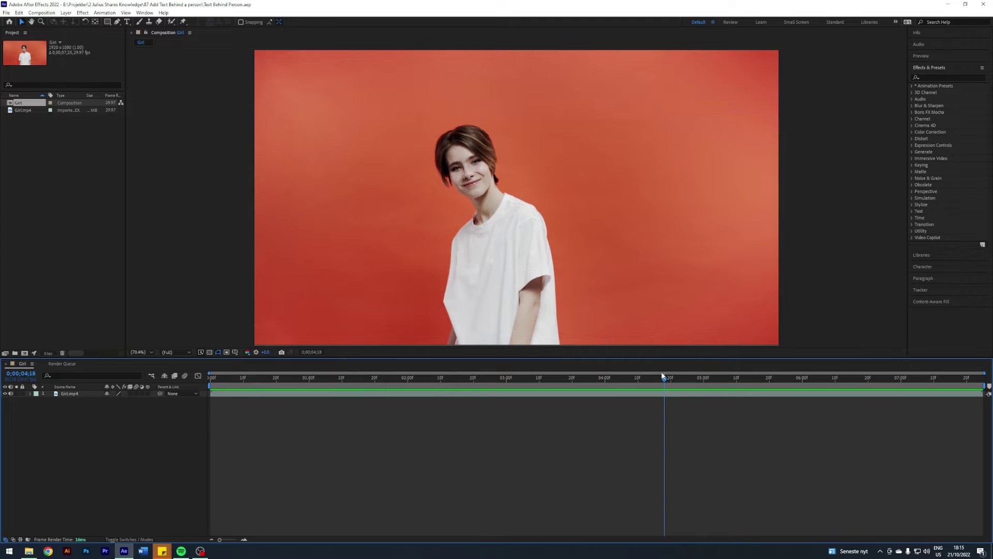
left_click_drag(663, 378, 206, 375)
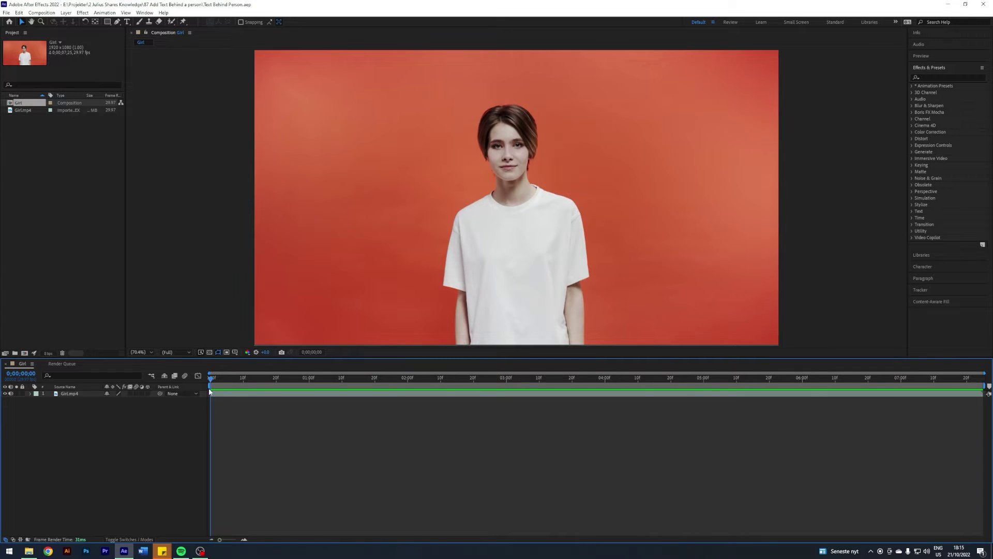
Paint a Roto Brush foreground stroke over the girl in the Girl.mp4 Layer panel
left_click(66, 395)
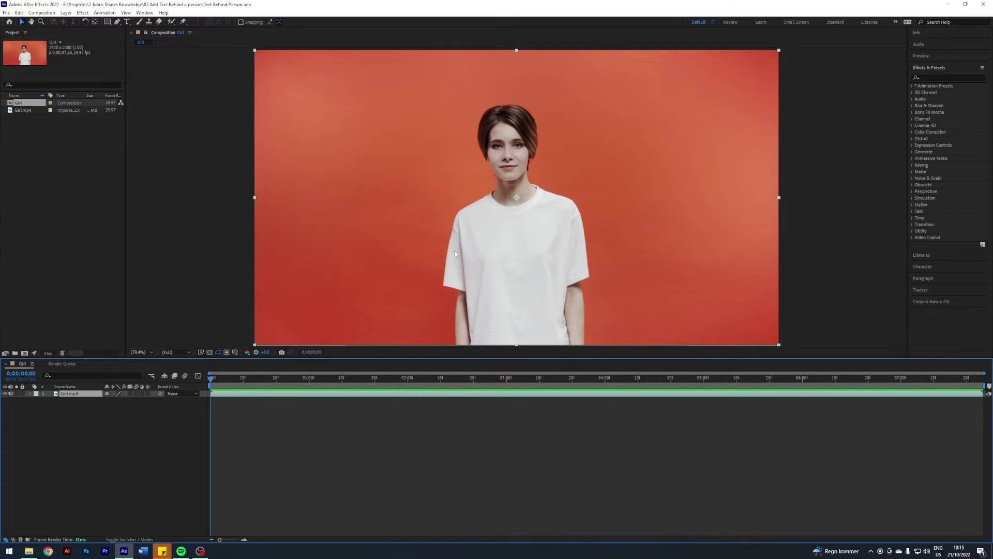
double_click(490, 225)
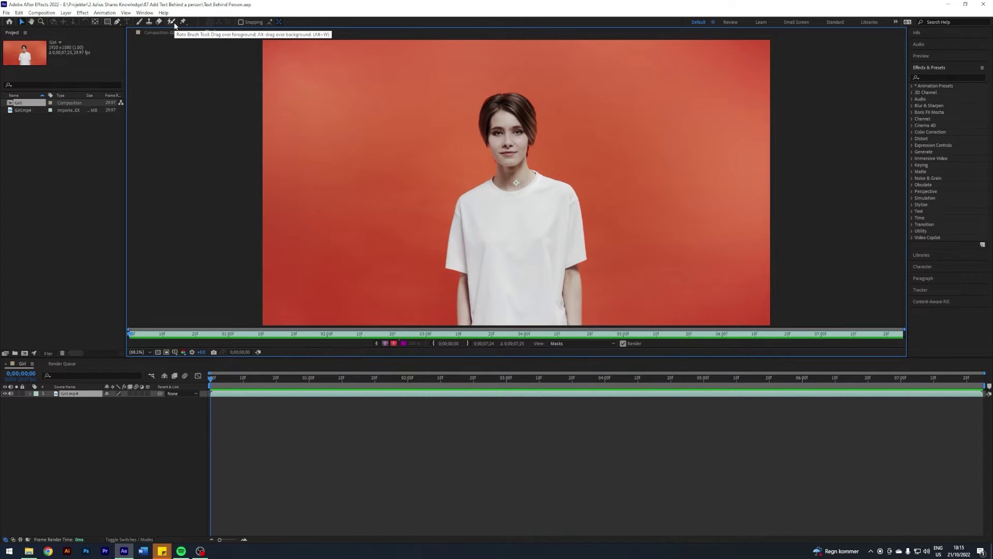
left_click(172, 23)
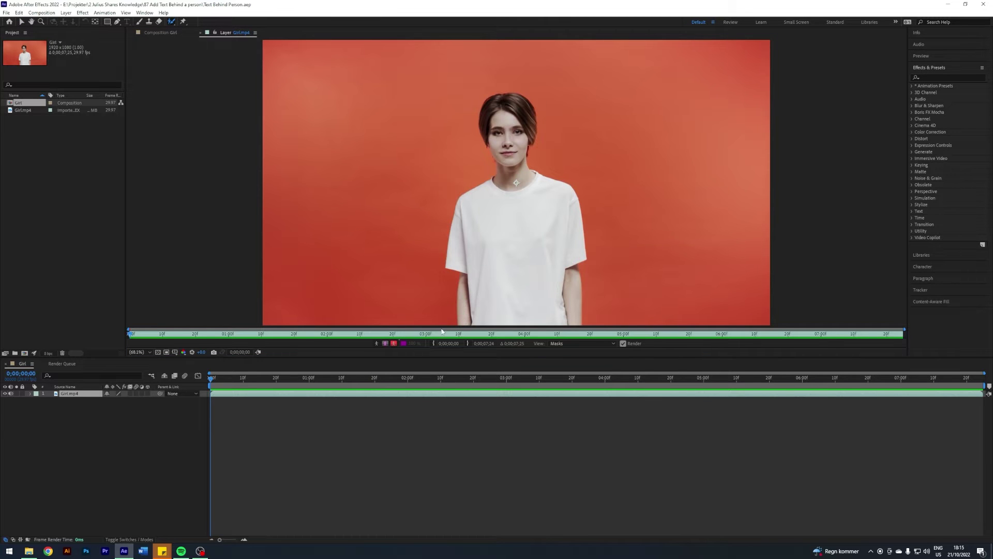
mouse_move(461, 318)
left_mouse_down()
mouse_move(460, 238)
mouse_move(501, 177)
mouse_move(486, 107)
mouse_move(511, 99)
mouse_move(523, 105)
mouse_move(527, 172)
mouse_move(557, 185)
mouse_move(565, 202)
mouse_move(572, 301)
mouse_move(568, 311)
mouse_move(467, 314)
left_mouse_up()
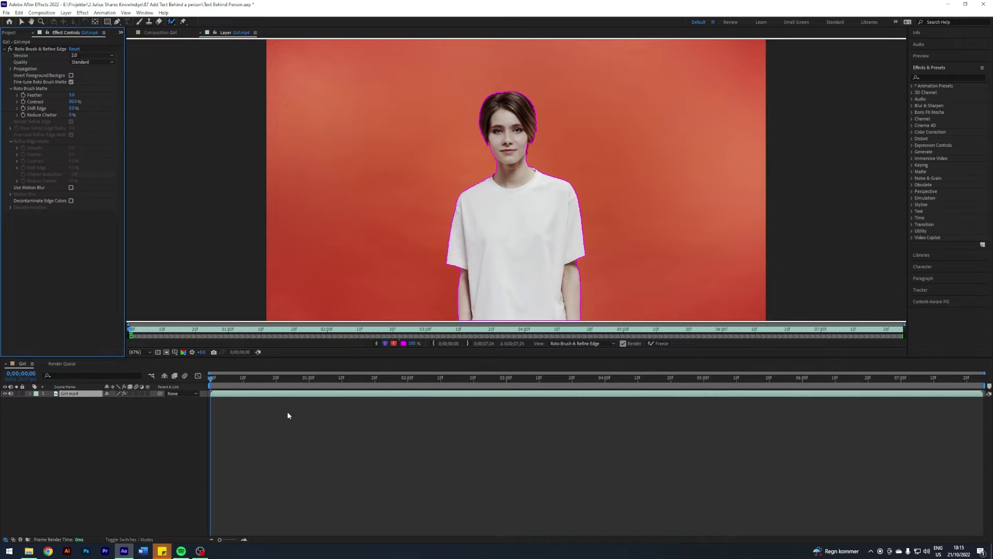
left_click(175, 480)
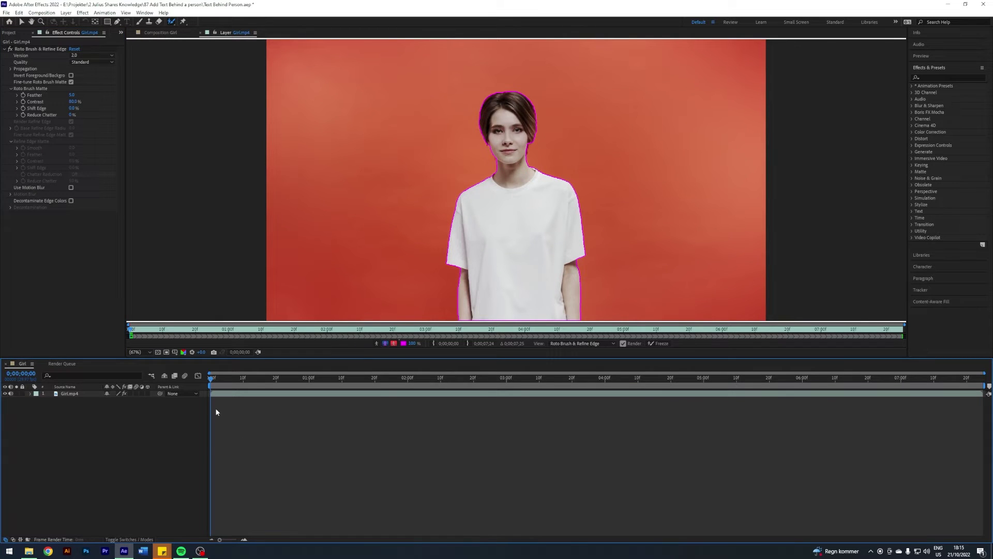
Propagate the Roto Brush cut-out and check it on the shrug and raised-hands frames
key("space")
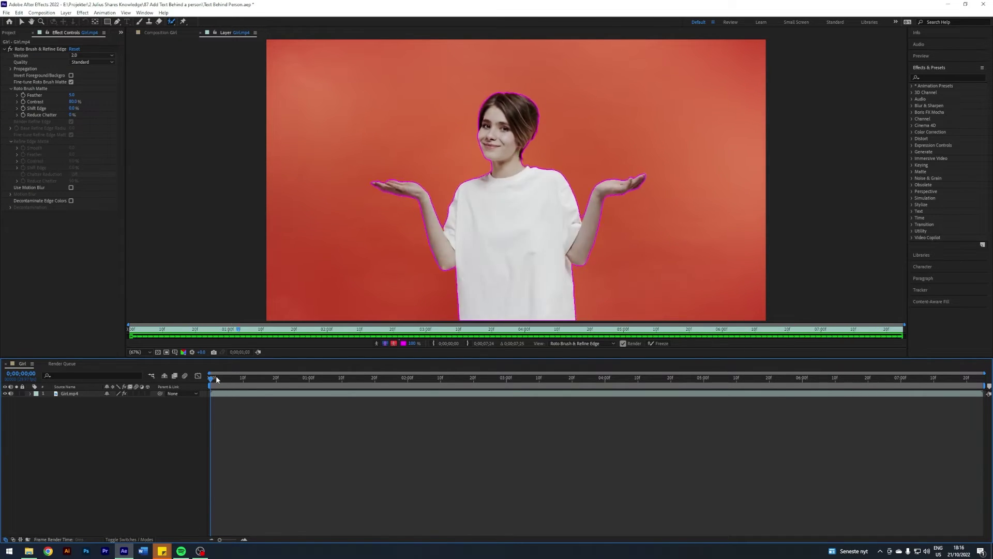
mouse_move(269, 377)
left_mouse_down()
mouse_move(251, 376)
mouse_move(269, 377)
left_mouse_up()
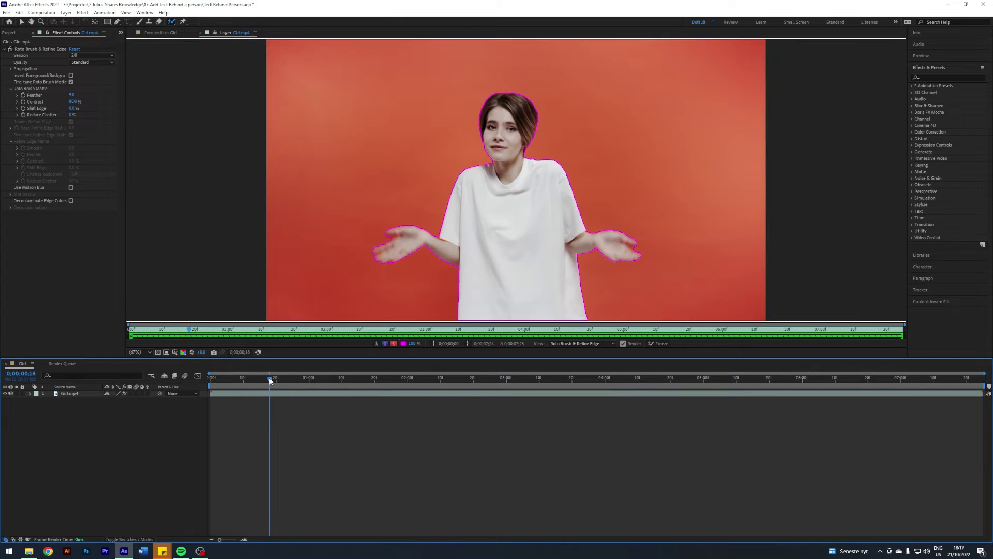
left_click_drag(277, 378, 372, 358)
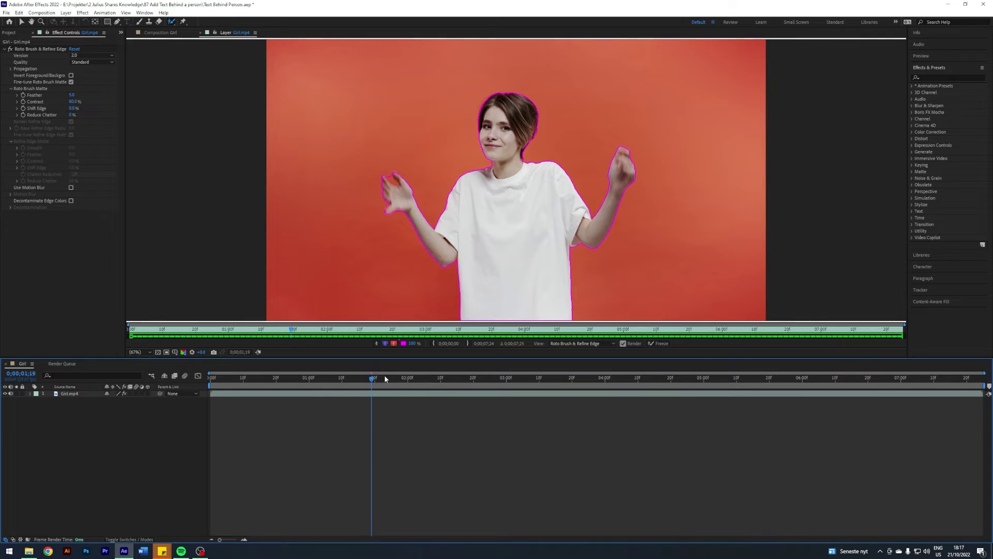
mouse_move(384, 378)
left_mouse_down()
mouse_move(415, 382)
mouse_move(223, 381)
left_mouse_up()
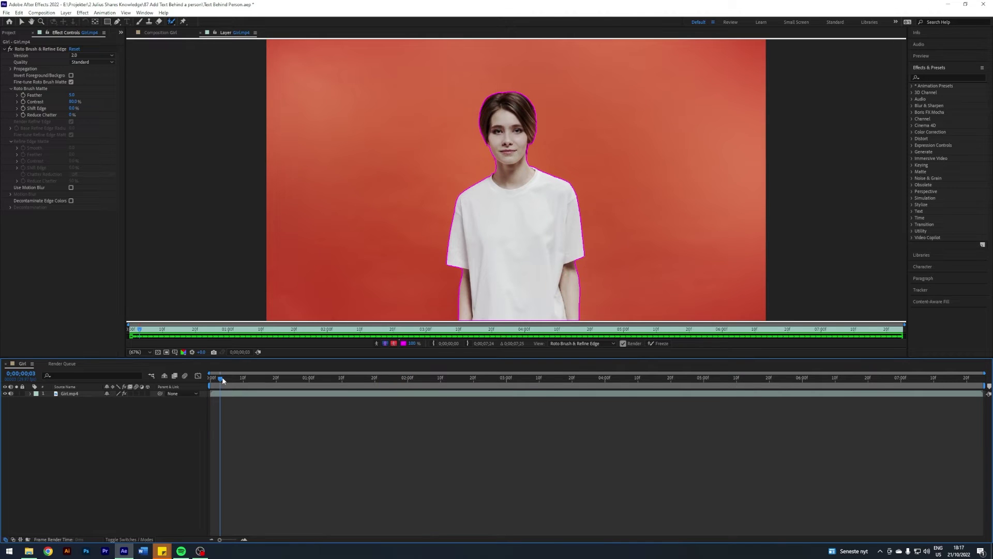
left_click(161, 33)
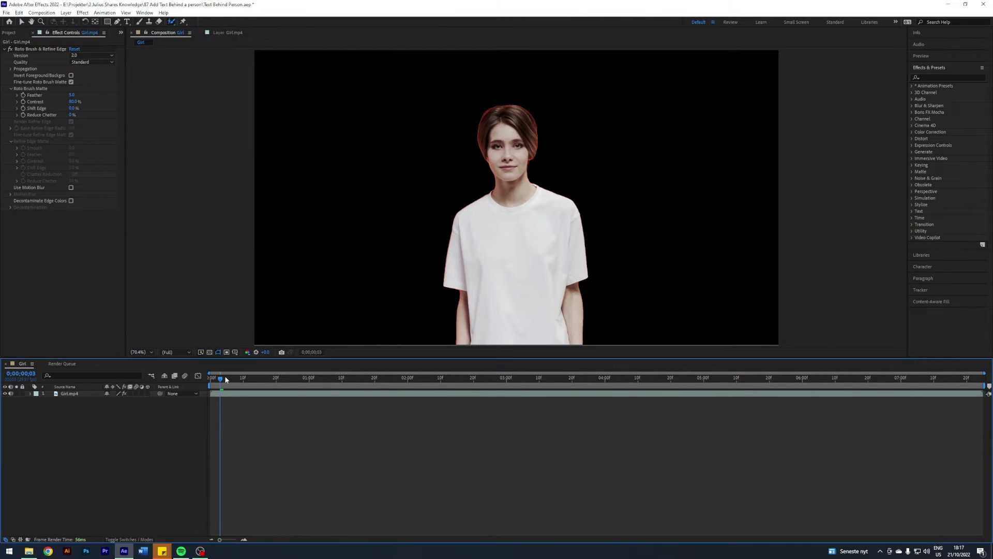
Duplicate Girl.mp4 and delete the Roto Brush & Refine Edge effect from the lower copy
mouse_move(221, 379)
left_mouse_down()
mouse_move(358, 376)
mouse_move(237, 372)
left_mouse_up()
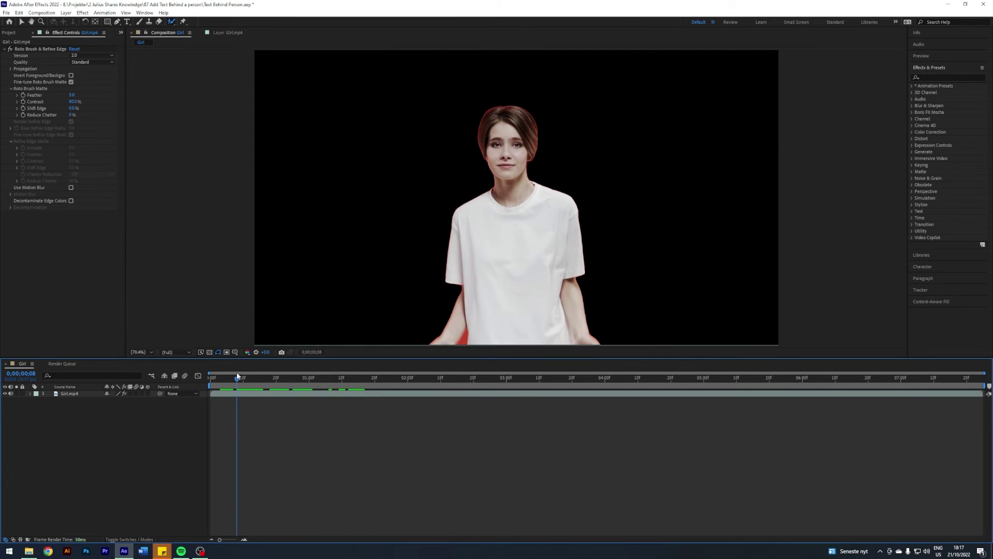
left_click(71, 393)
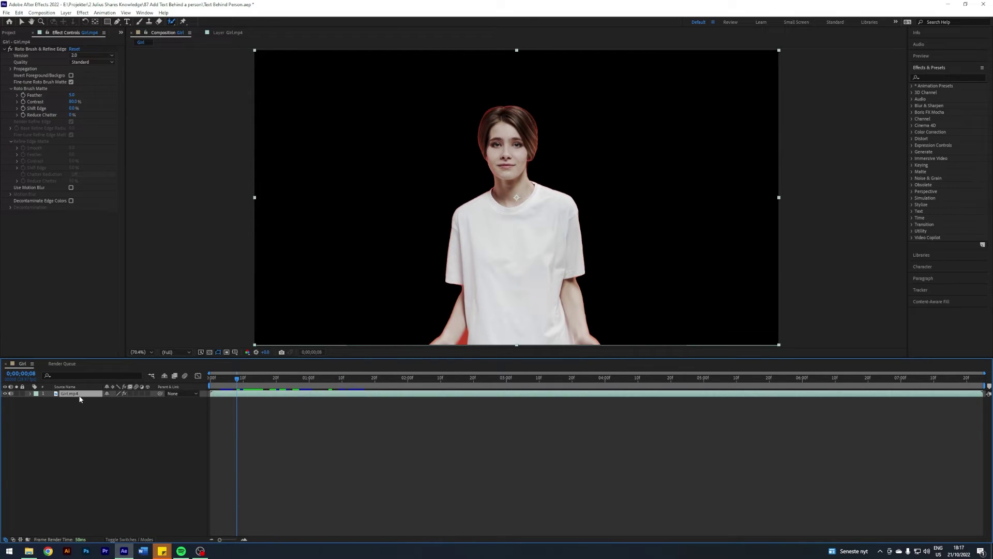
key("ctrl+d")
left_click(72, 400)
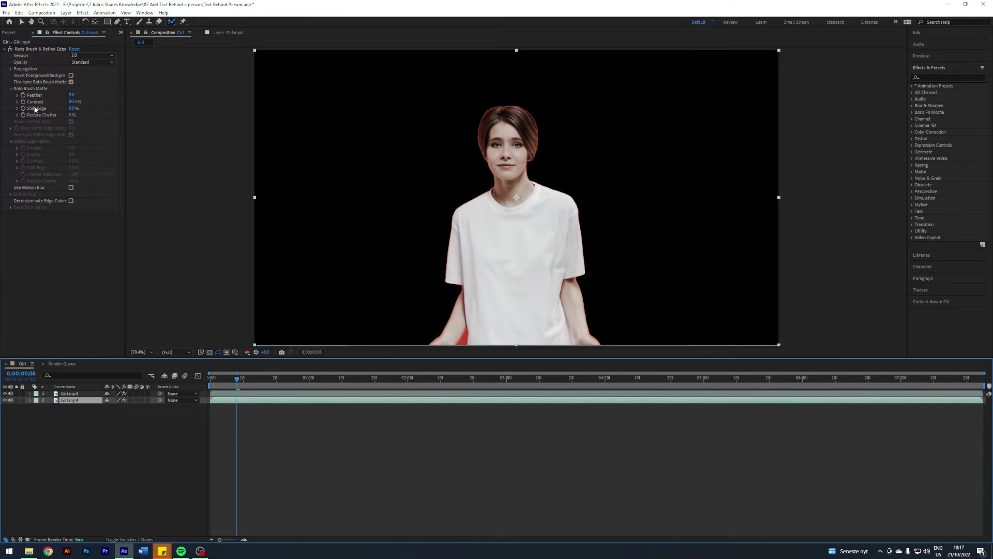
left_click(36, 49)
key("Delete")
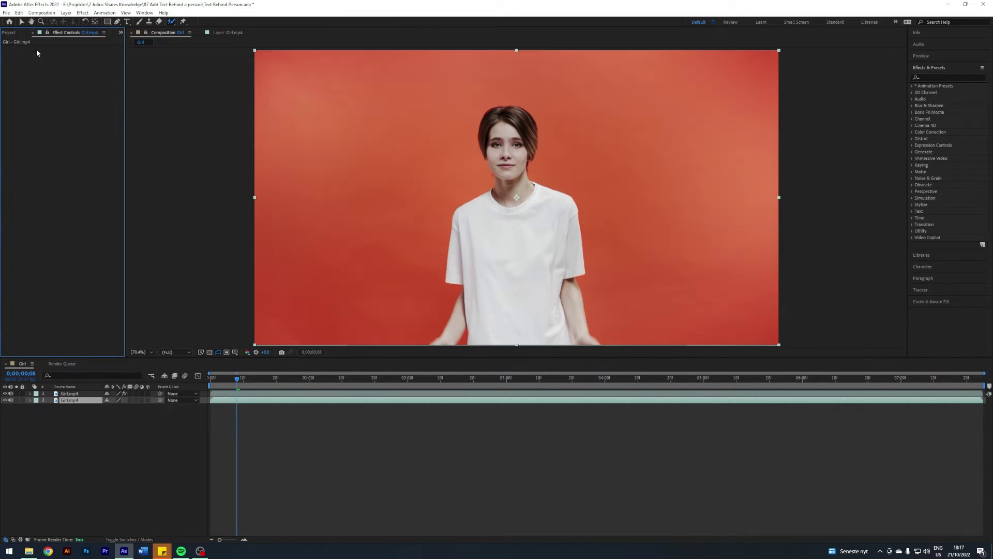
left_click(89, 459)
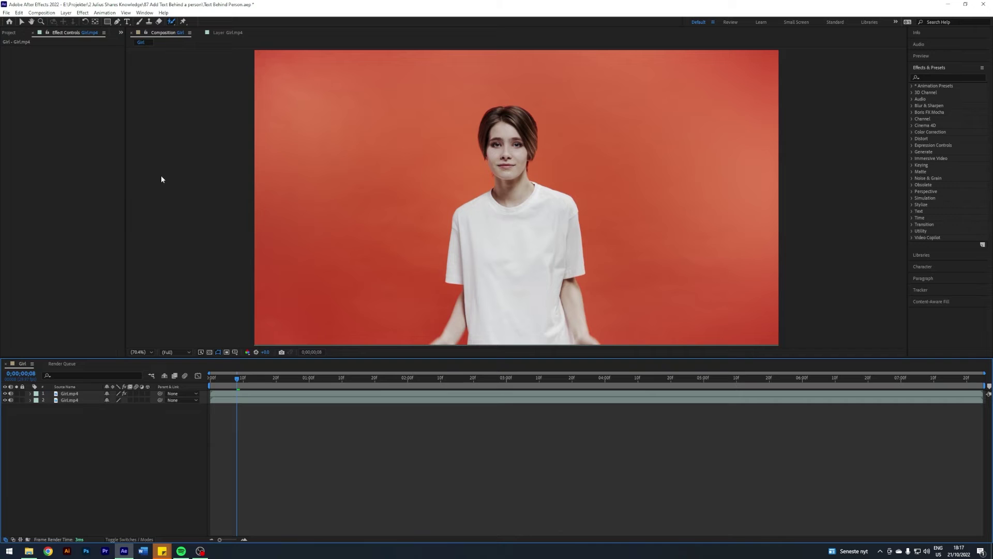
left_click(128, 24)
Create a text layer reading 'BEHIND' in the composition
left_click(364, 177)
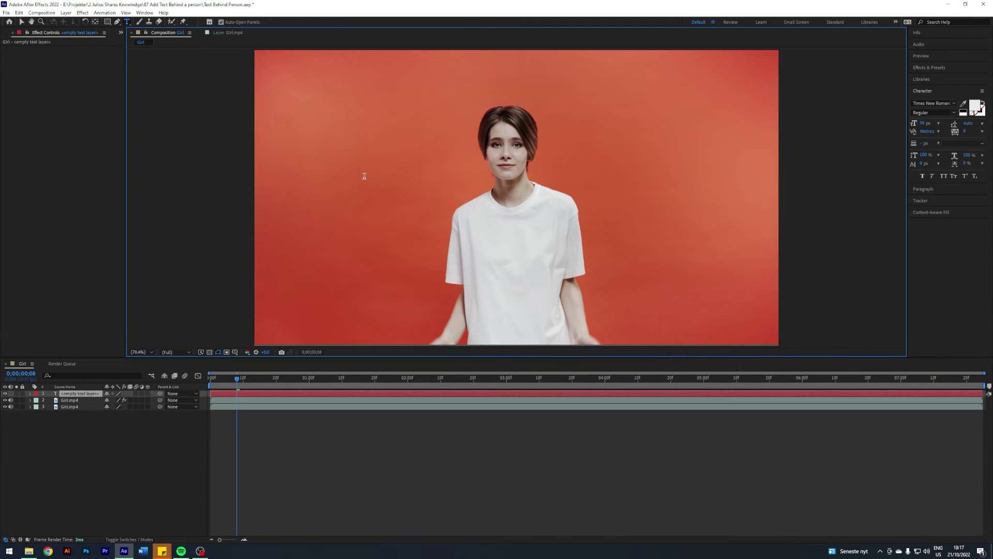
type("BEHIND")
left_click(21, 22)
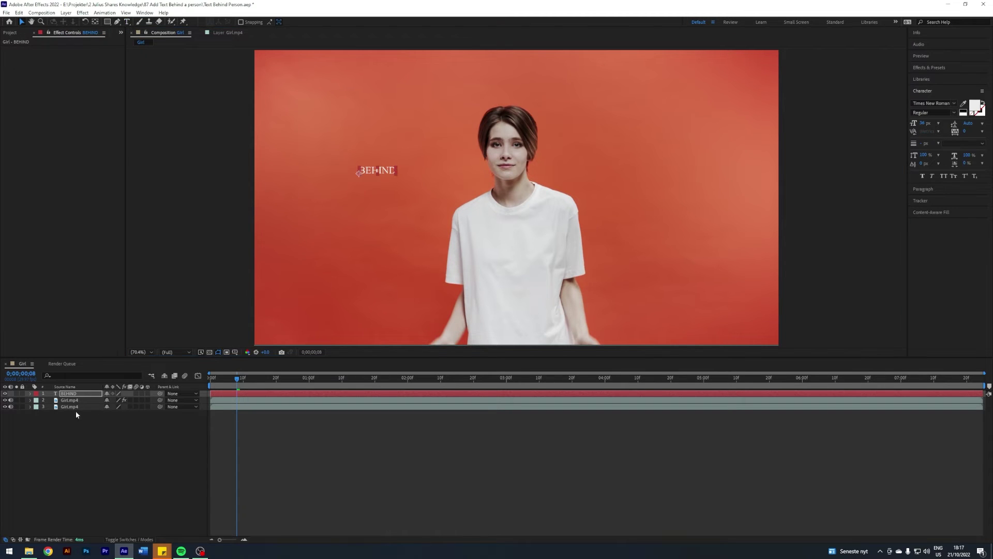
left_click(71, 395)
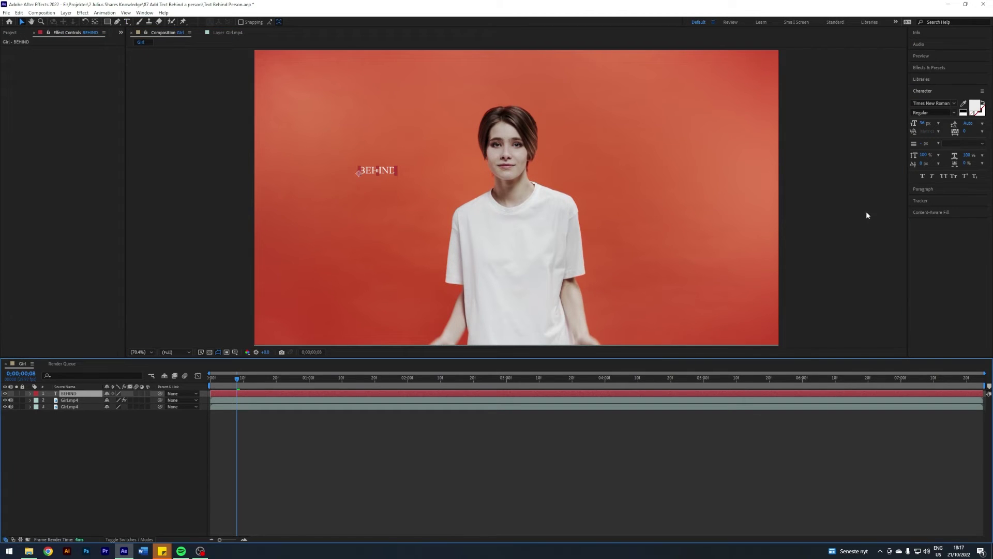
Style BEHIND in Eras Bold ITC at 400 px with a white fill
left_click(943, 103)
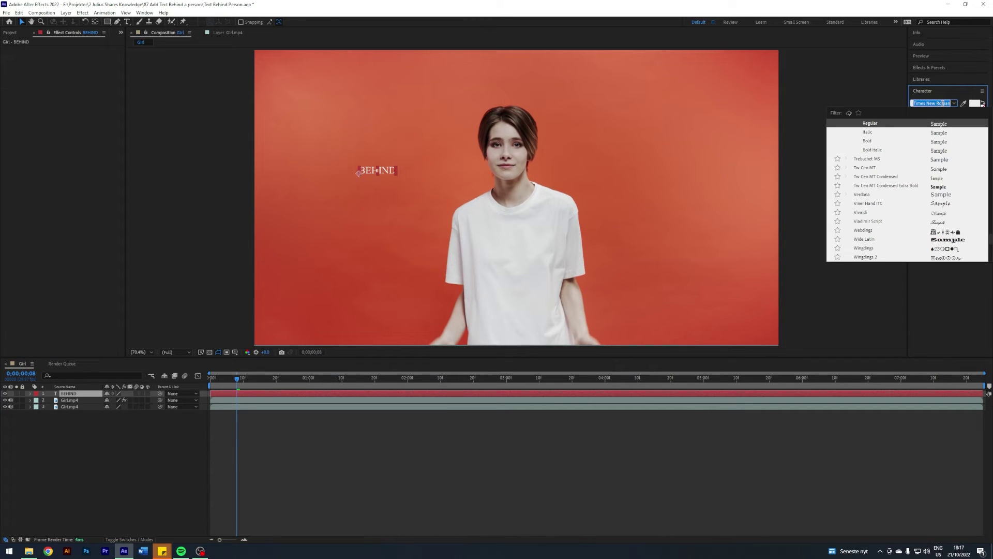
type("eras")
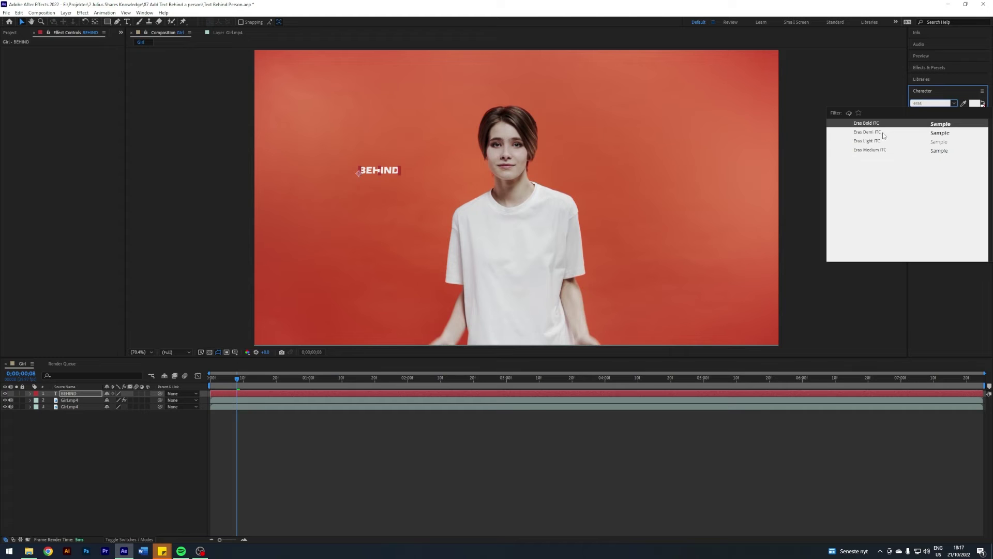
left_click(877, 127)
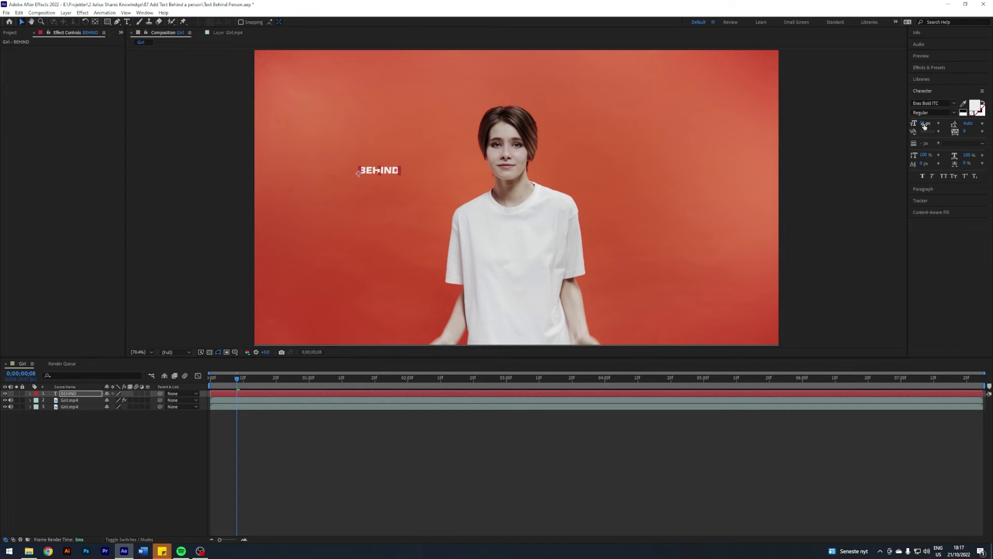
left_click_drag(924, 124, 992, 125)
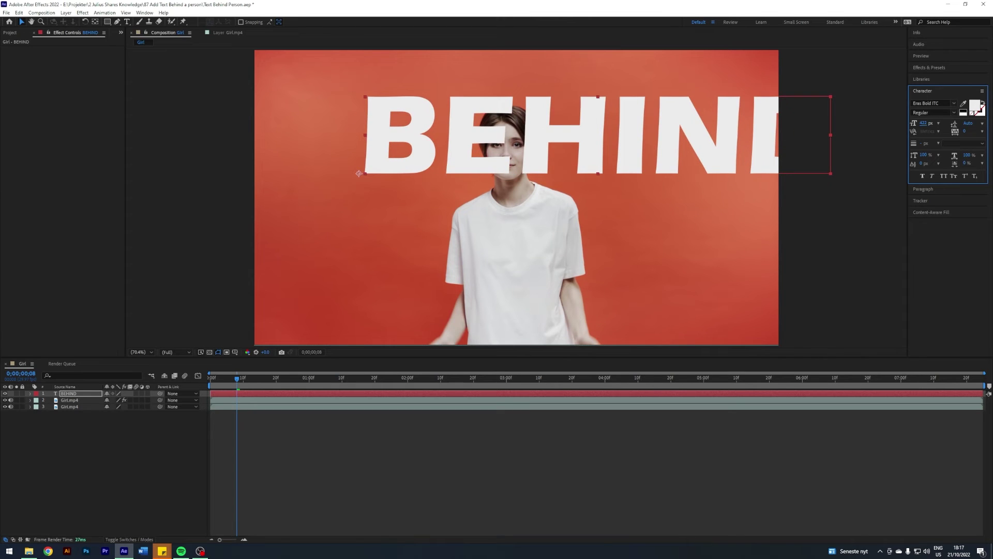
left_click(924, 124)
type("400")
key("Return")
left_click(975, 106)
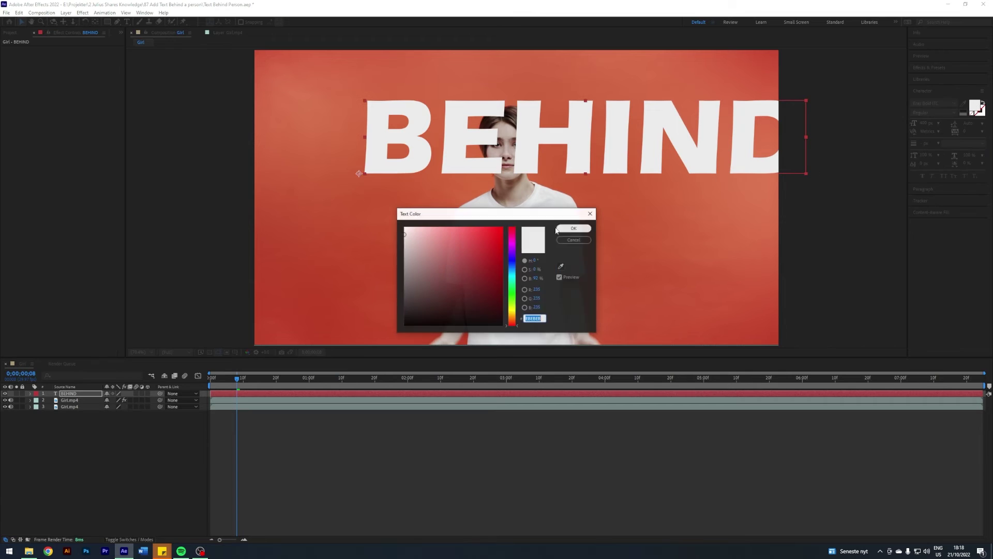
left_click(573, 229)
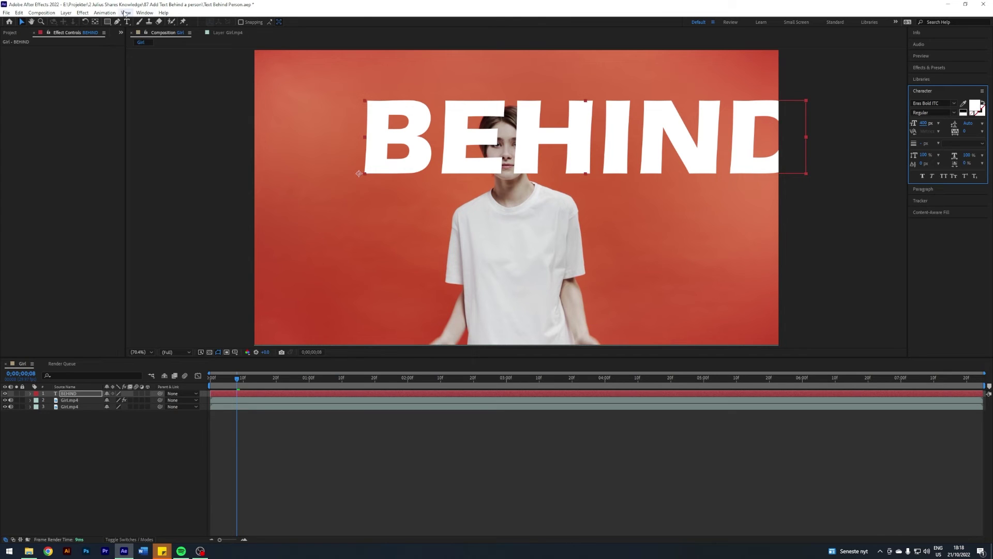
Centre BEHIND with Window > Align to the composition, then nudge it up with Shift+Up
left_click(145, 12)
left_click(160, 64)
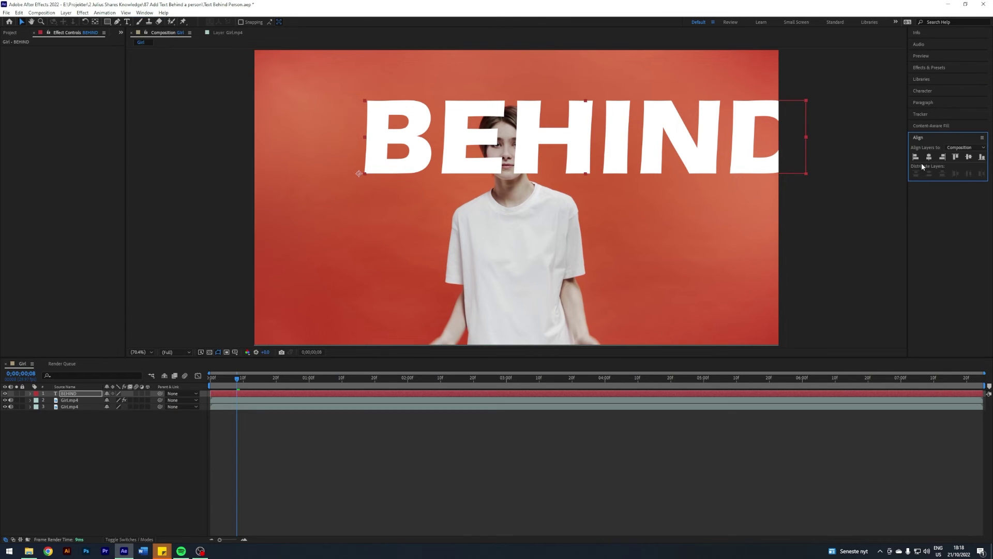
left_click(970, 158)
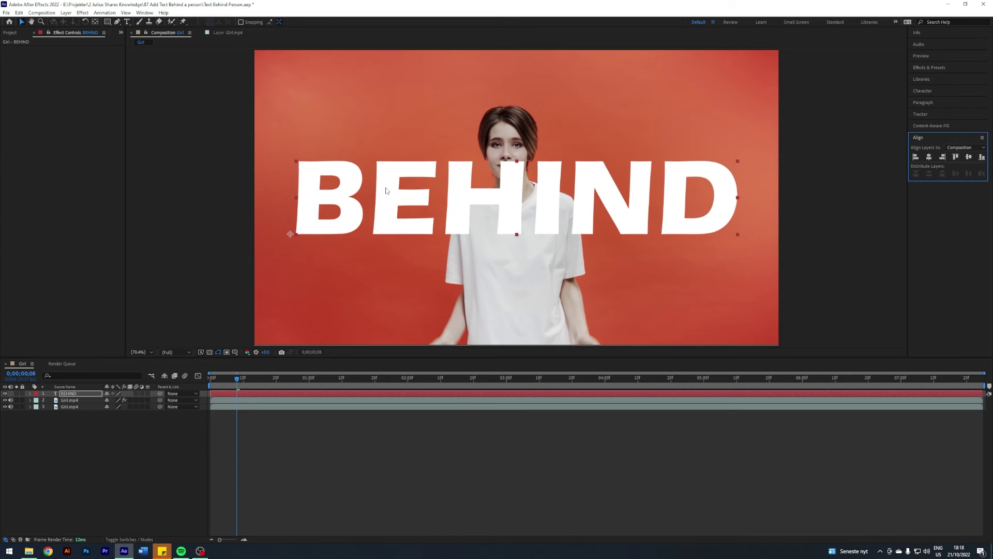
key("shift+Up")
key("shift+Up")
key("shift+Up")
key("shift+Up")
key("shift+Up")
key("shift+Up")
key("shift+Up")
key("shift+Up")
key("shift+Up")
key("shift+Up")
key("shift+Up")
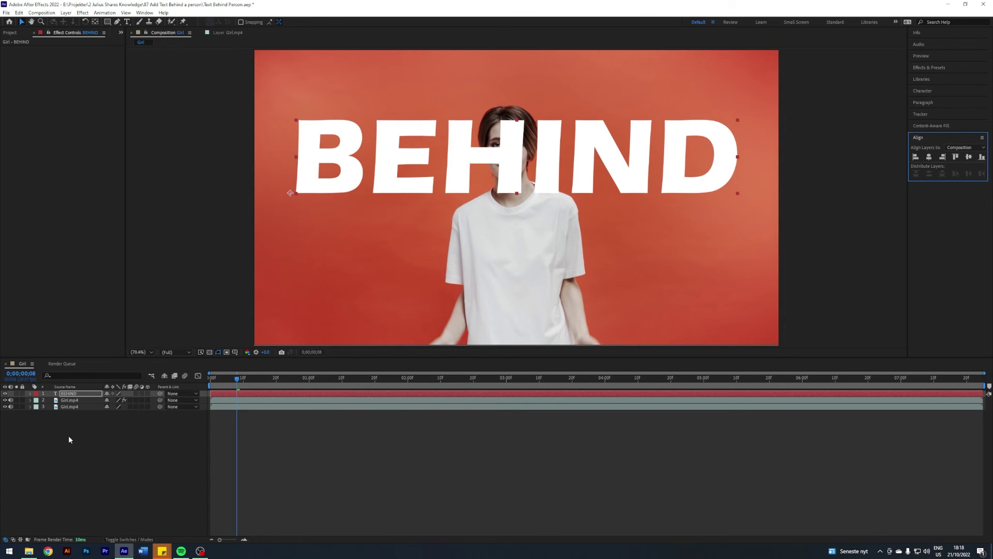
left_click(66, 394)
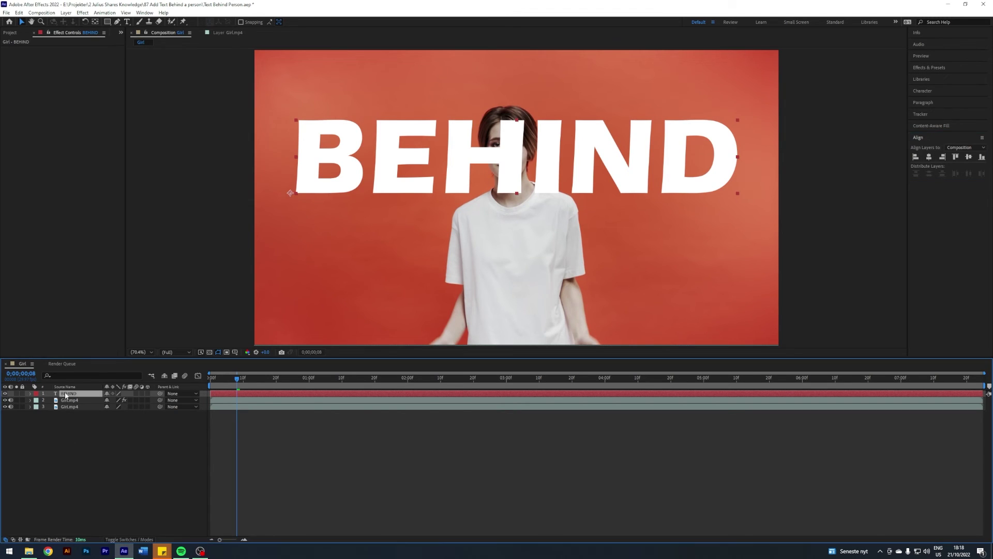
Move BEHIND under the top Girl.mp4 layer and preview the result from the start
left_click_drag(64, 395, 67, 404)
left_click(76, 440)
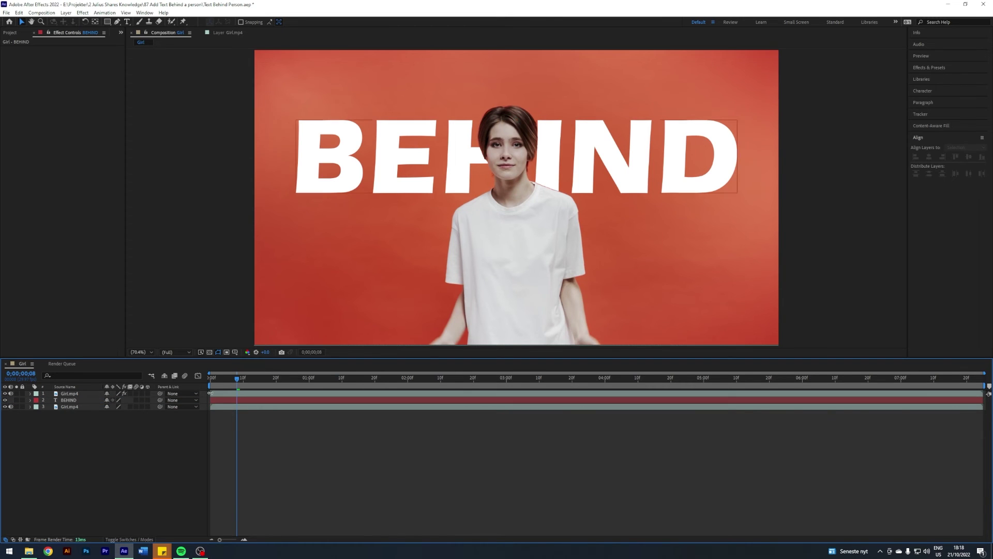
key("Home")
key("space")
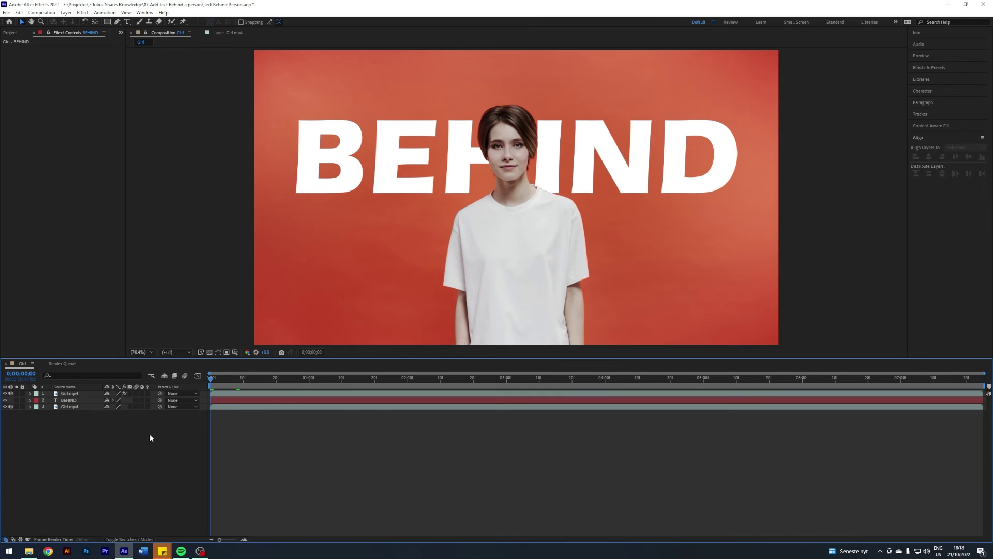